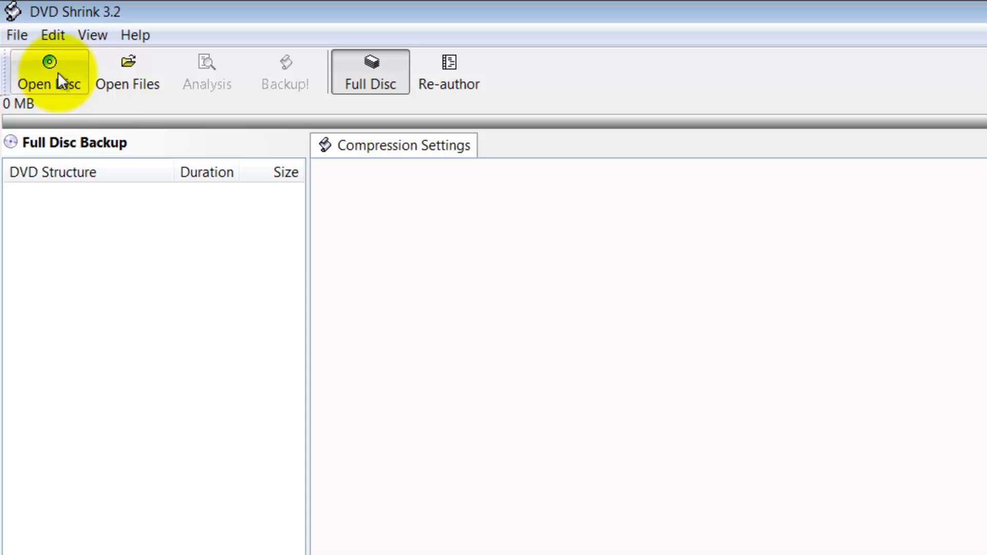
- Load the wedding disc from drive E: into DVD Shrink as a 1,278 MB Full Disc Backup
left_click(58, 72)
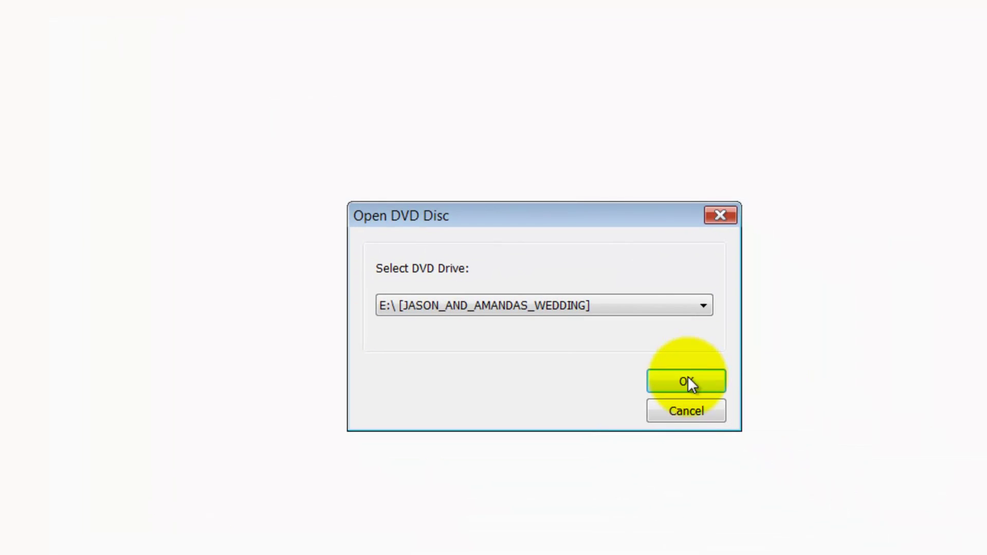
left_click(687, 380)
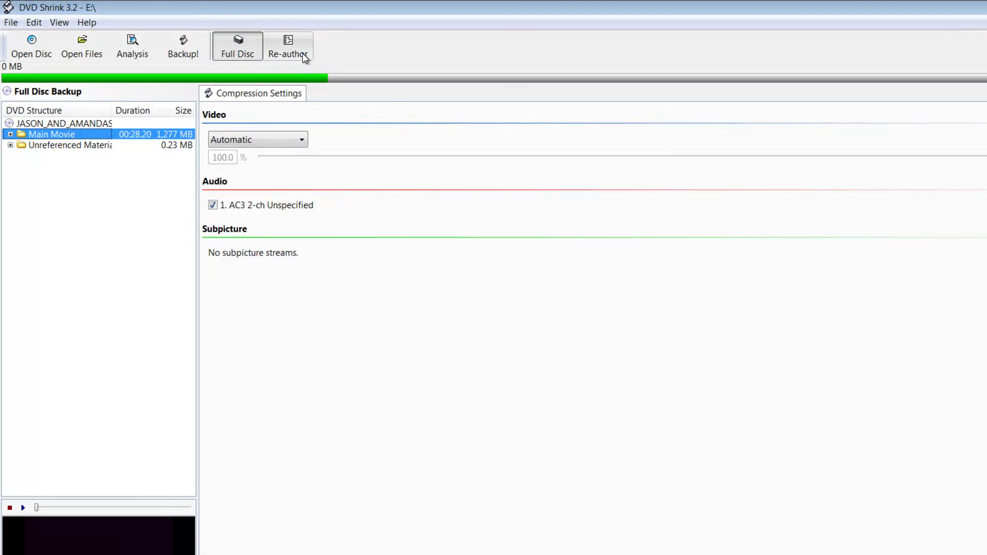
- In Re-author mode, add Main Movie Title 1 (00:28.20, 1,277 MB) to the new DVD and open the Backup settings
left_click(303, 54)
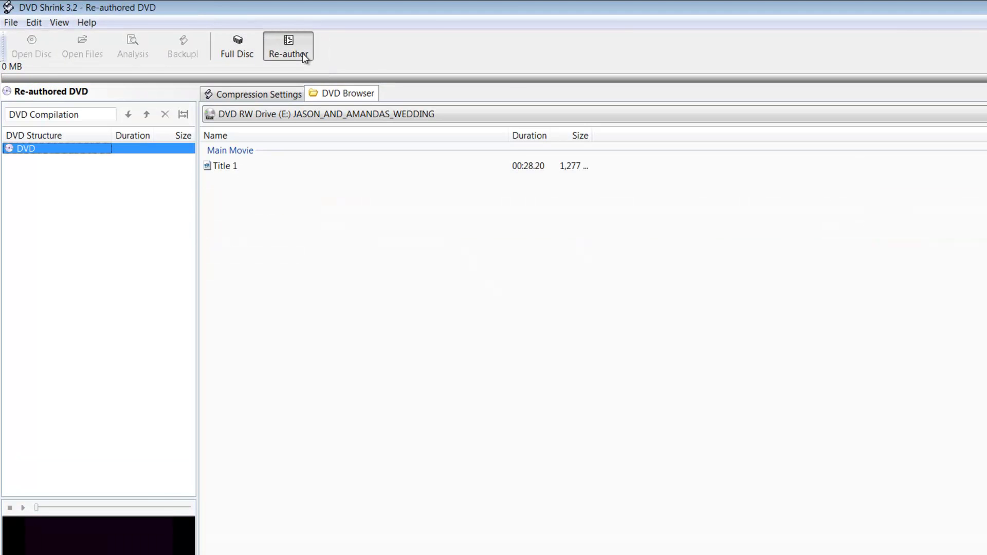
left_click(226, 177)
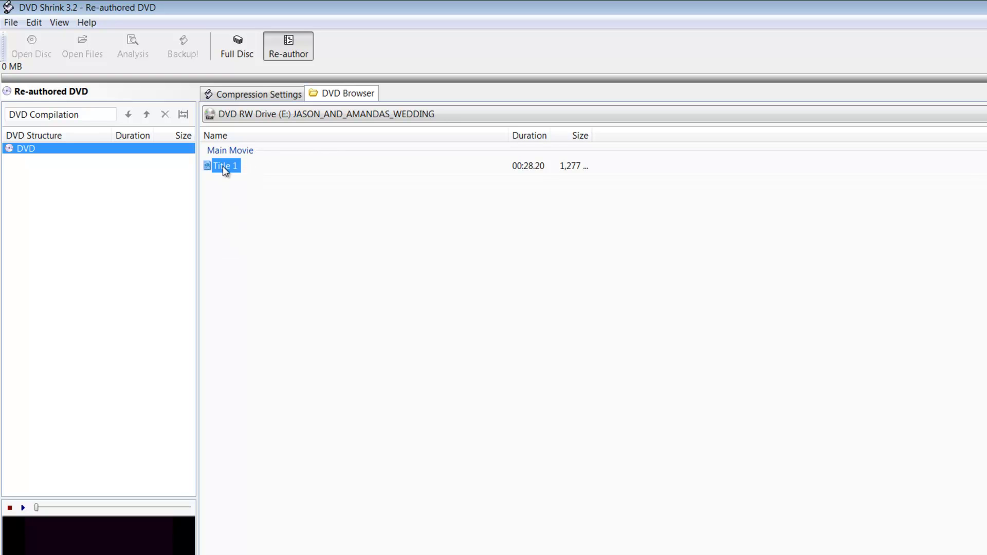
left_click_drag(223, 166, 64, 186)
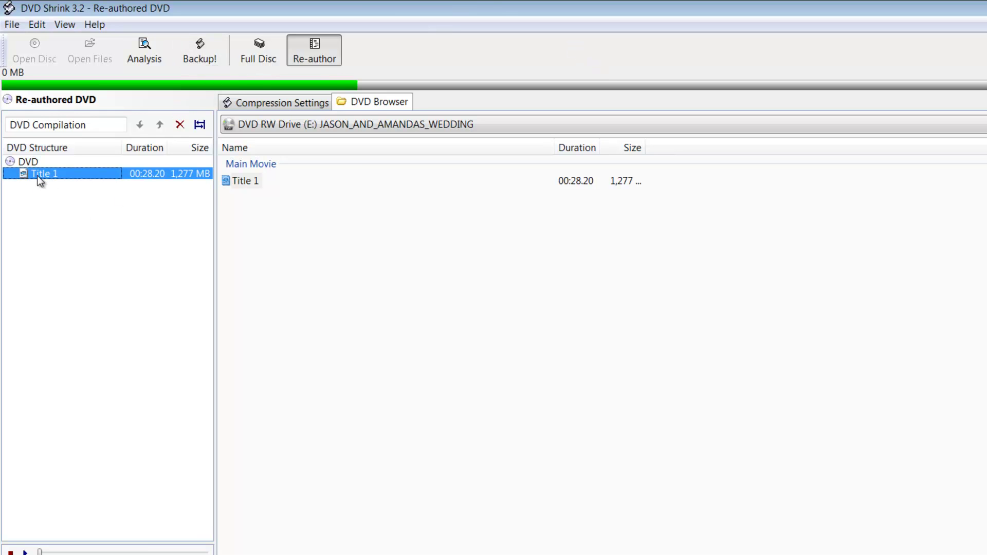
left_click(203, 49)
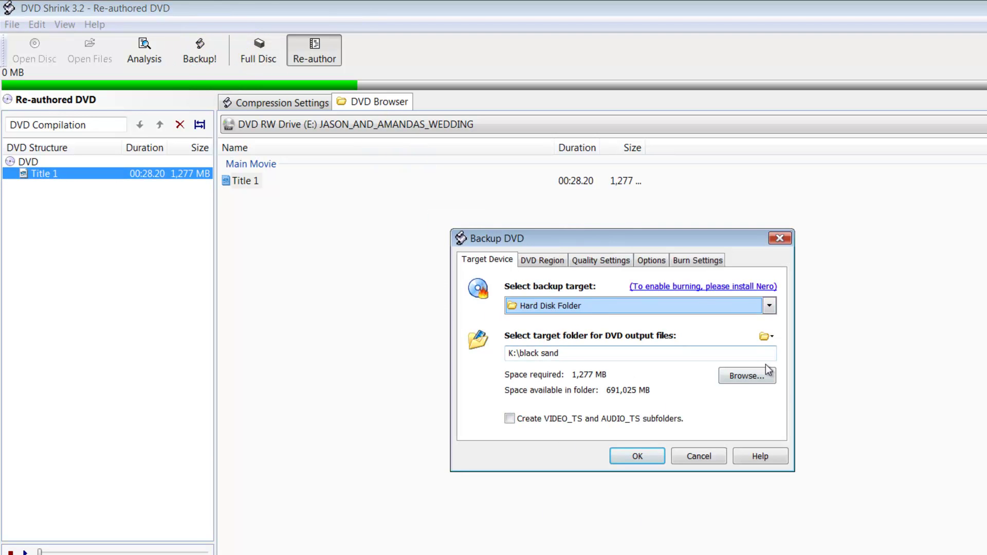
- Back up the 1,277 MB DVD into a new desktop folder named 'ja'
left_click(752, 376)
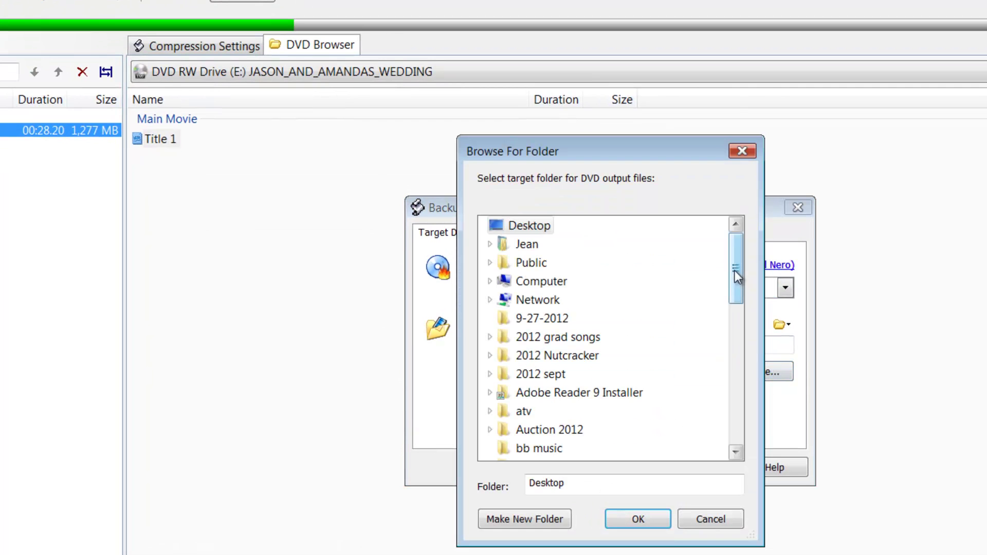
left_click(514, 518)
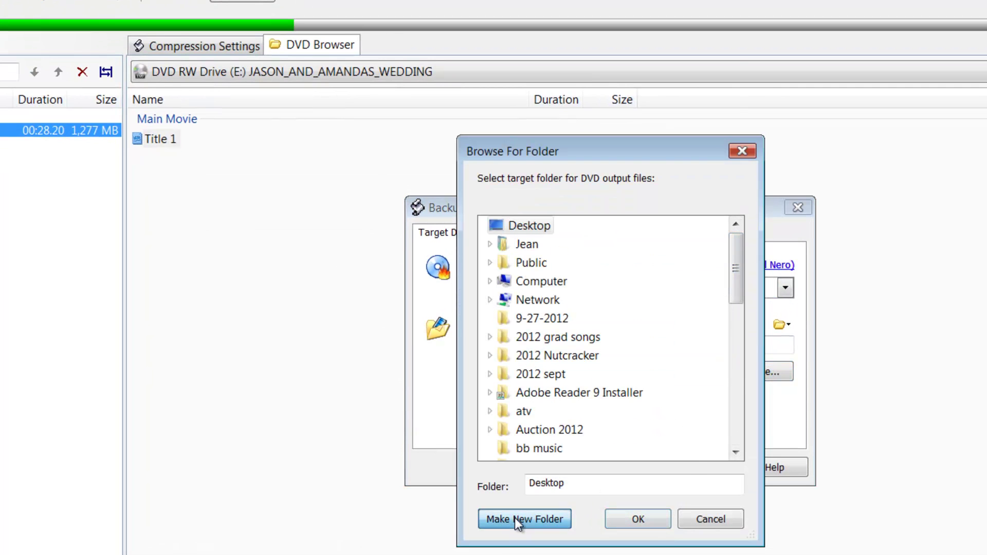
type("ja")
key("Return")
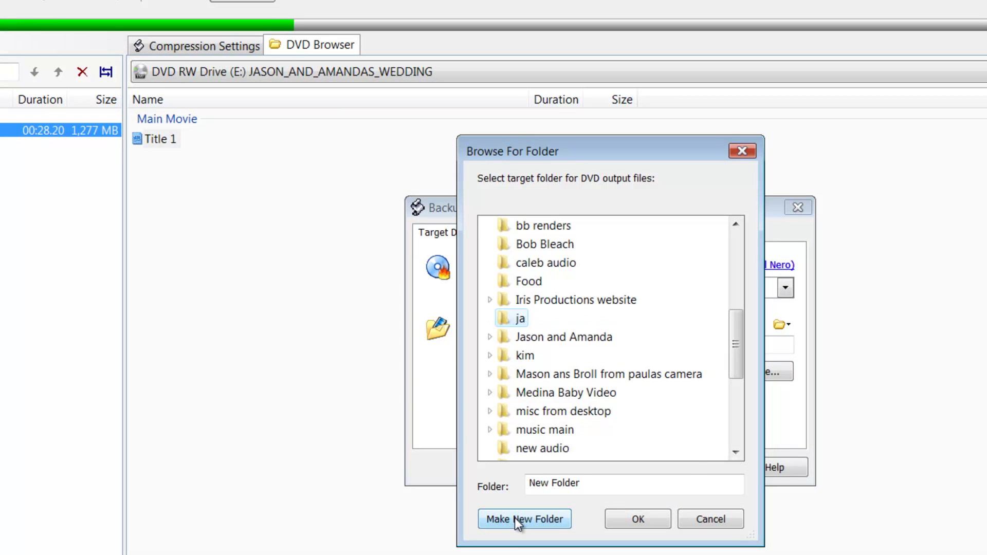
left_click(627, 520)
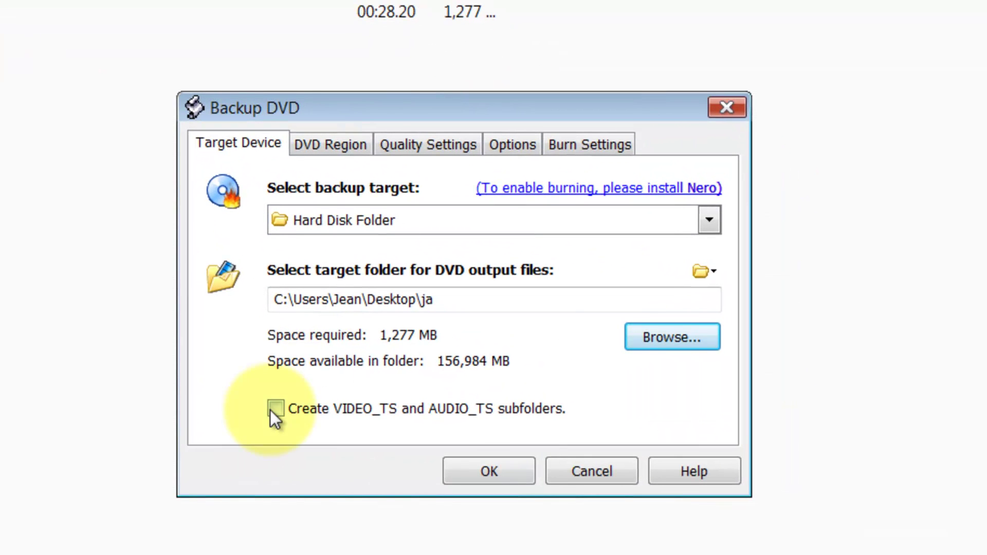
left_click(271, 411)
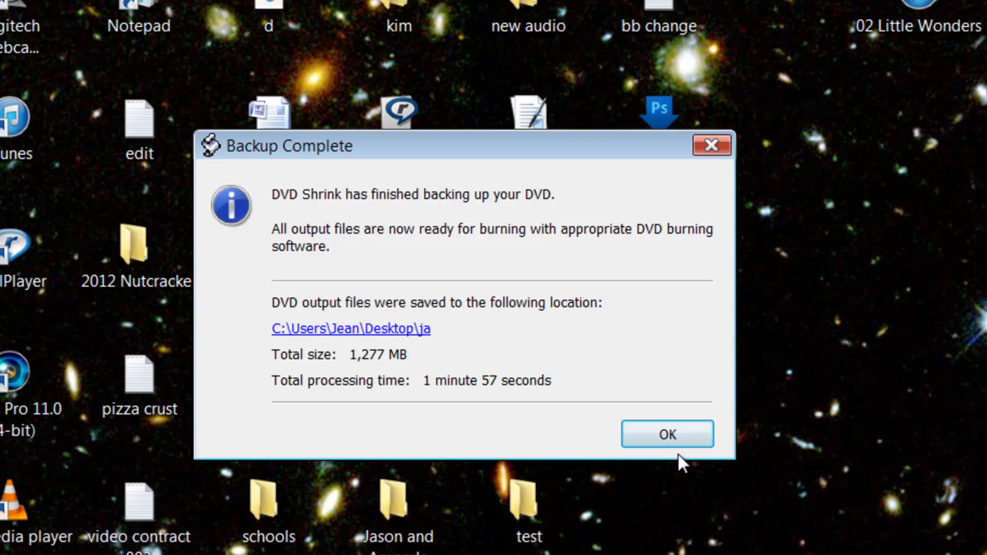
left_click(669, 435)
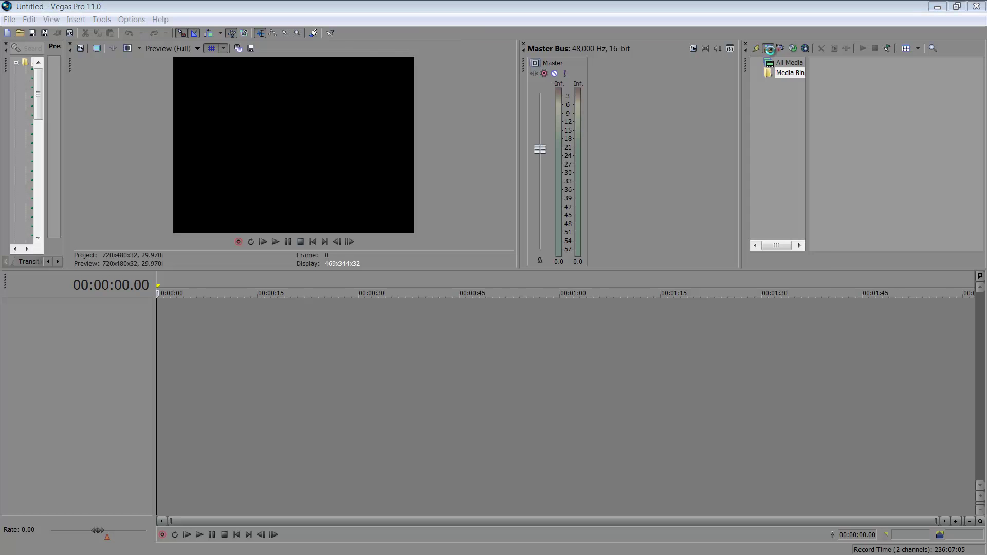
- Browse Vegas Pro's Import Media dialog to the desktop 'ja' folder
left_click(768, 48)
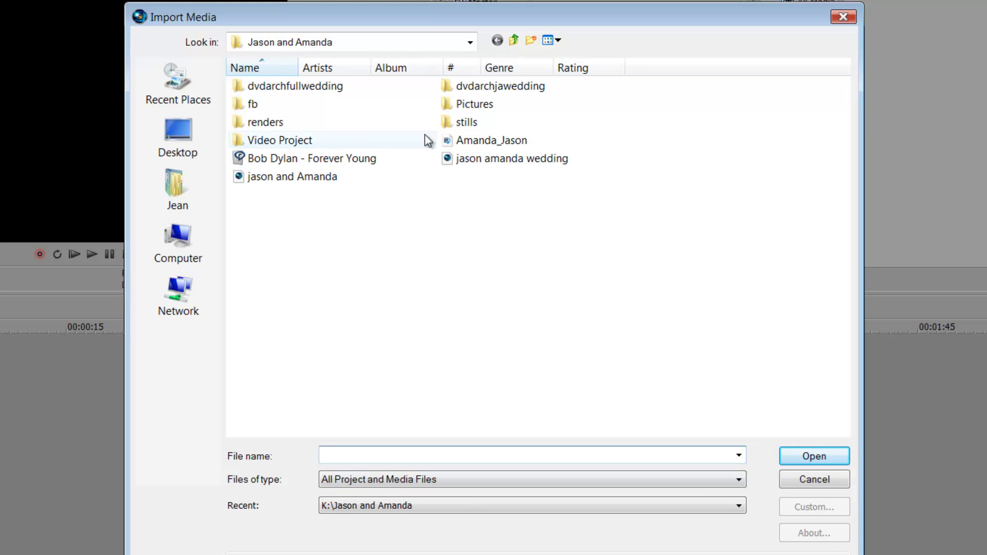
left_click(177, 137)
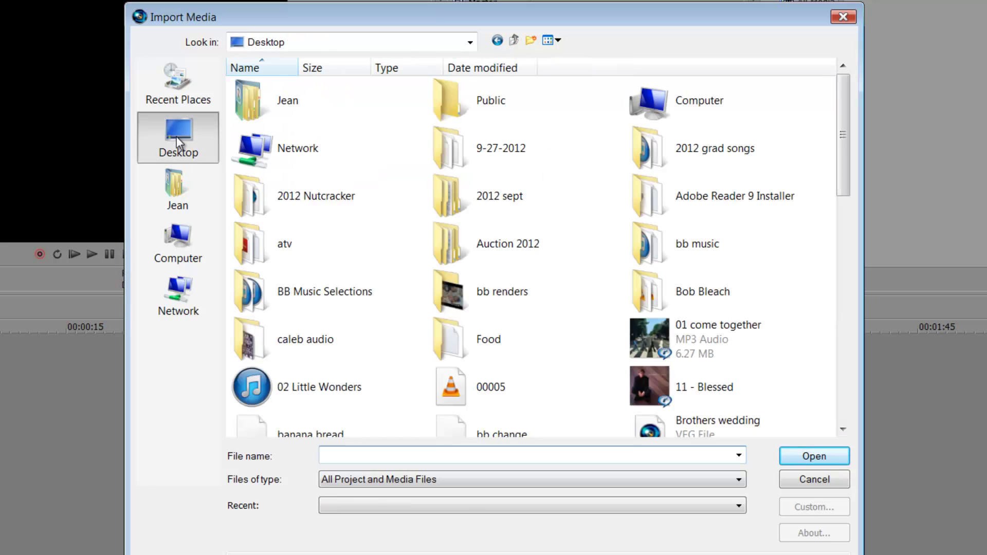
left_click(510, 291)
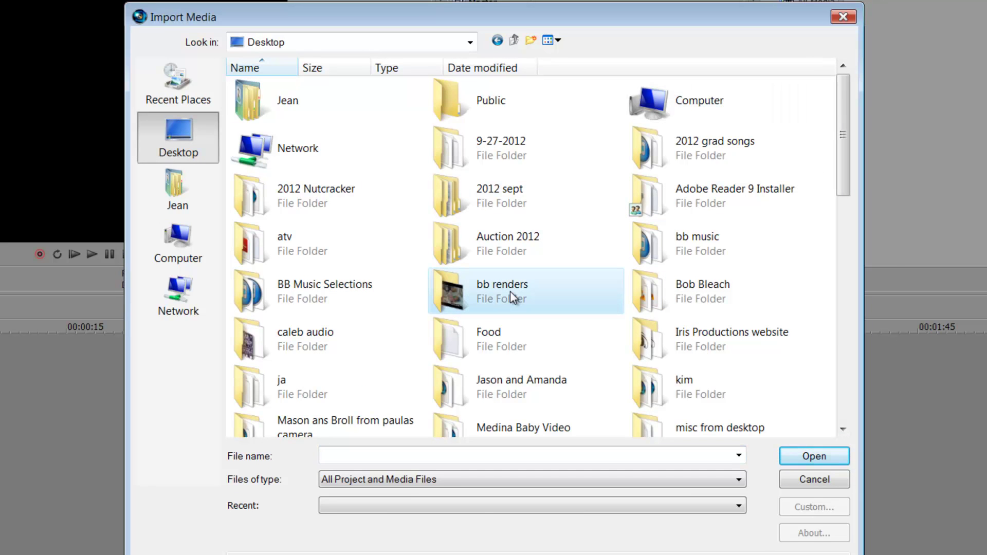
double_click(367, 366)
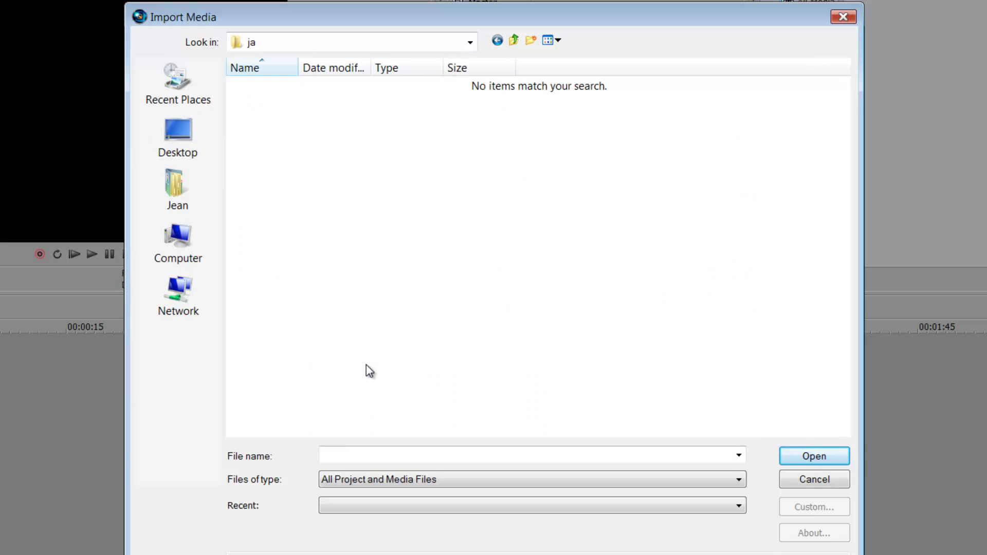
- Filter for *.IFO files, import VTS_01_0.IFO, and place it at the timeline start
left_click(413, 455)
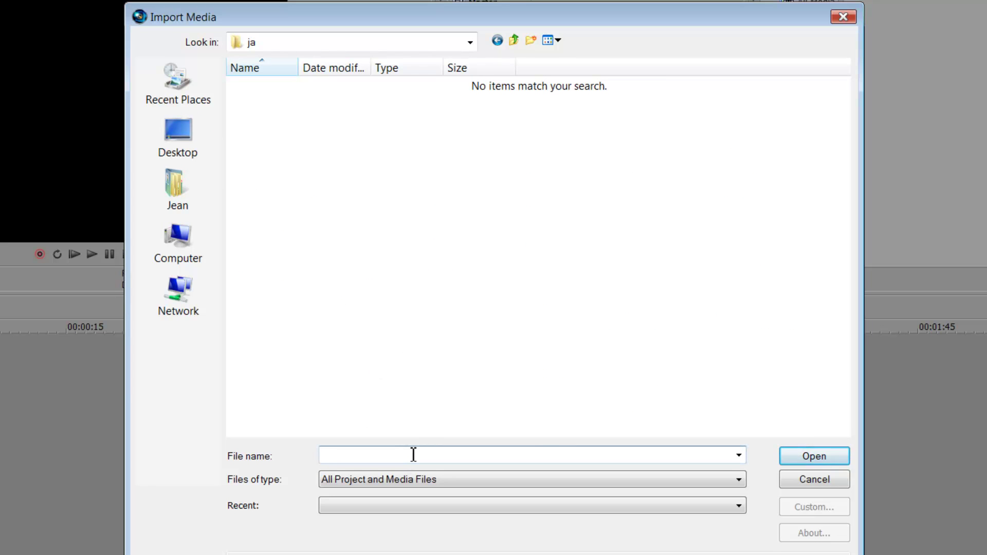
type("*")
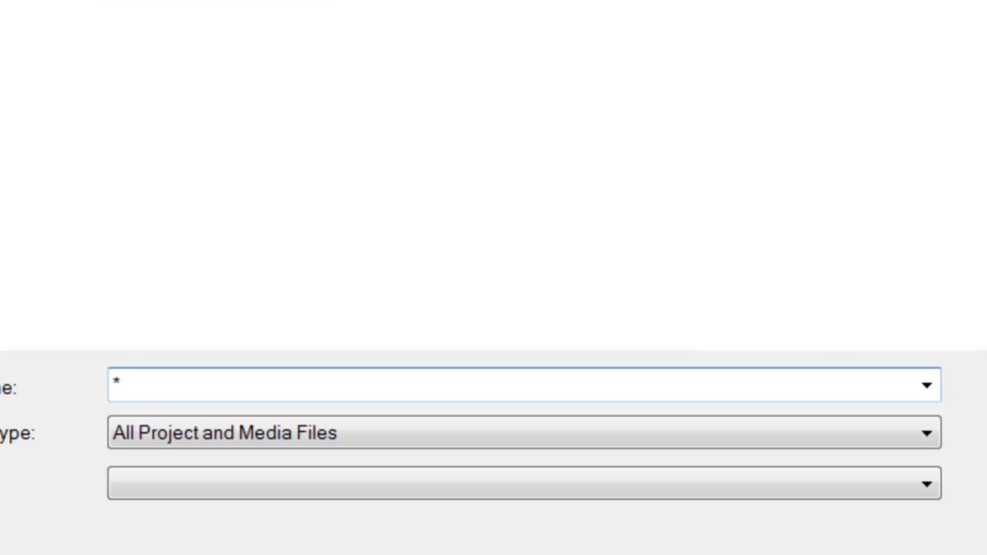
type(".IFO")
key("Return")
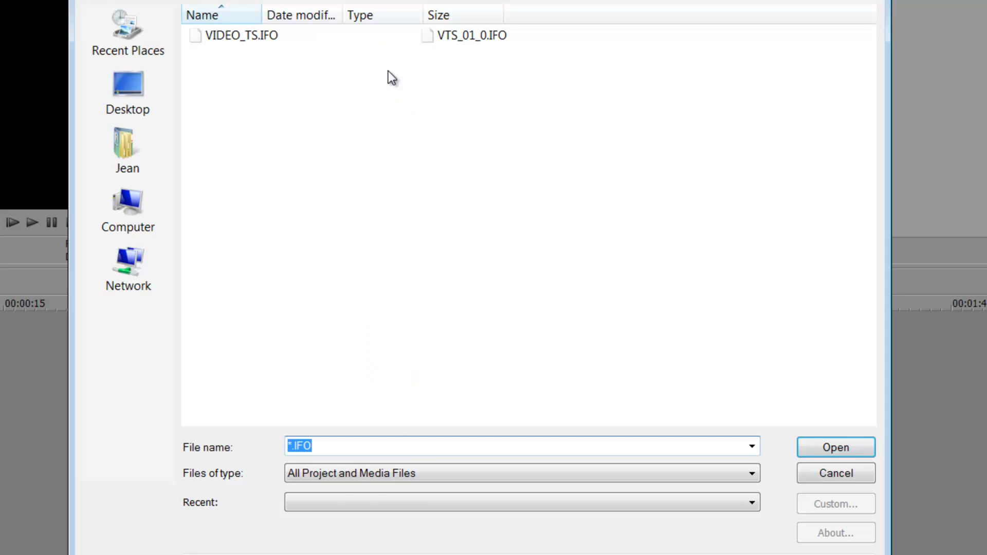
double_click(244, 41)
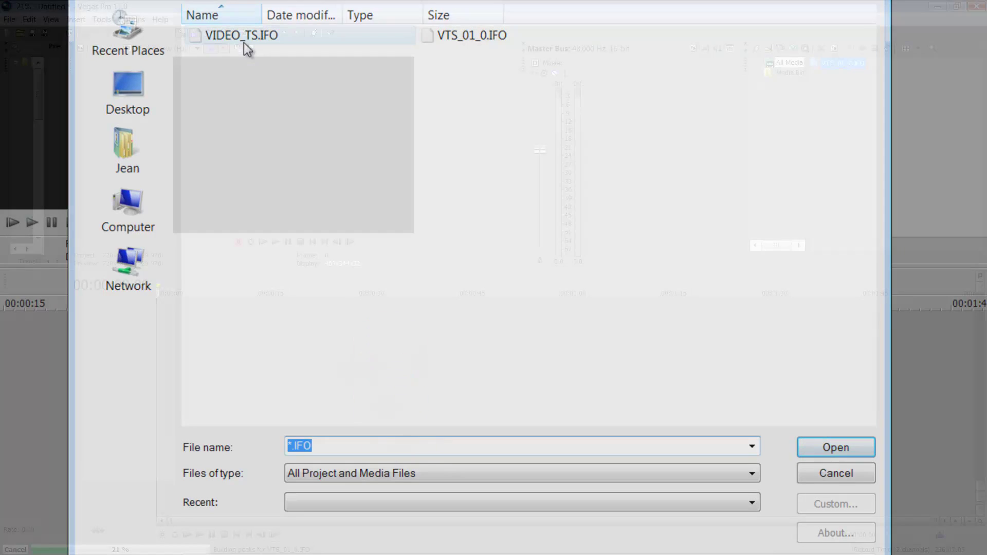
left_click_drag(183, 374, 158, 375)
left_click(502, 384)
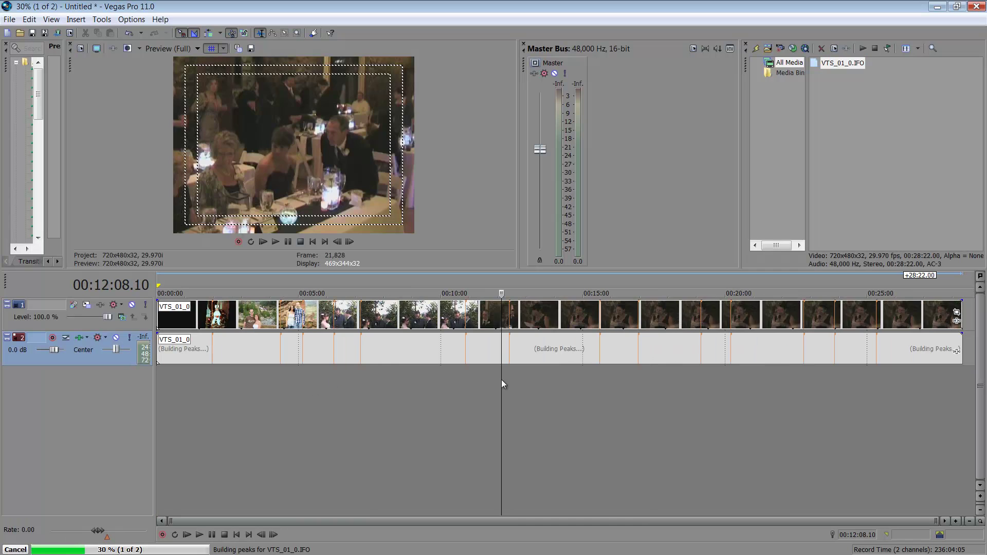
left_click_drag(502, 383, 555, 385)
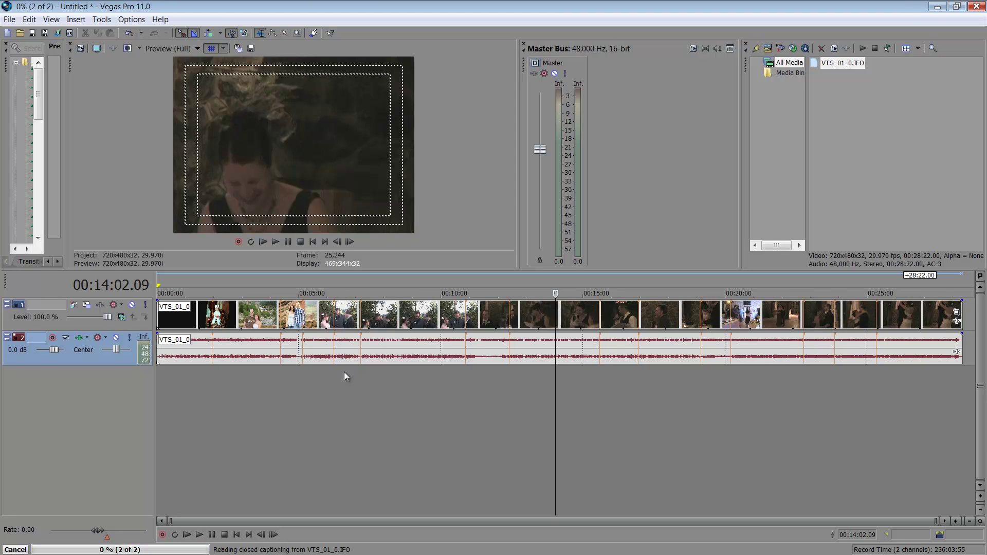
left_click(478, 310)
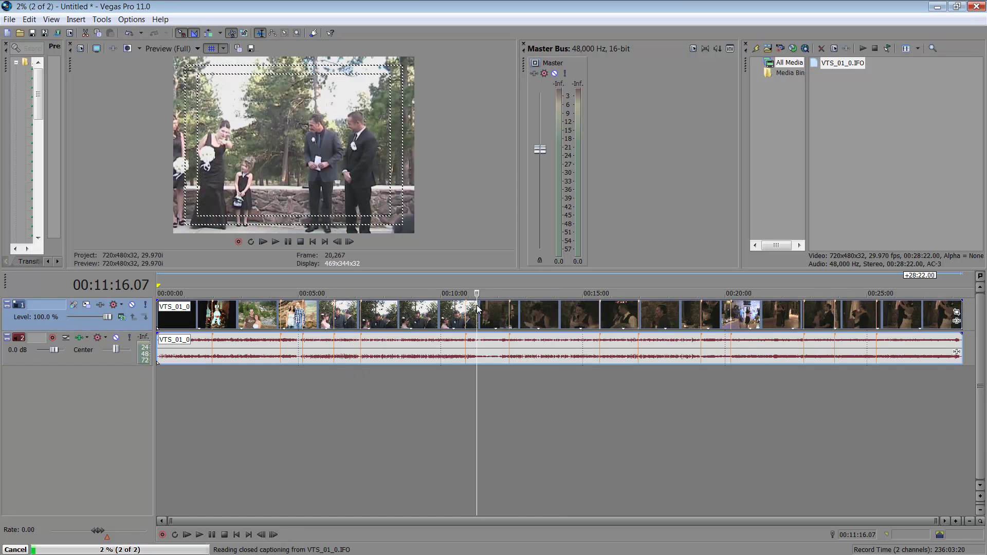
left_click(328, 383)
left_click(224, 352)
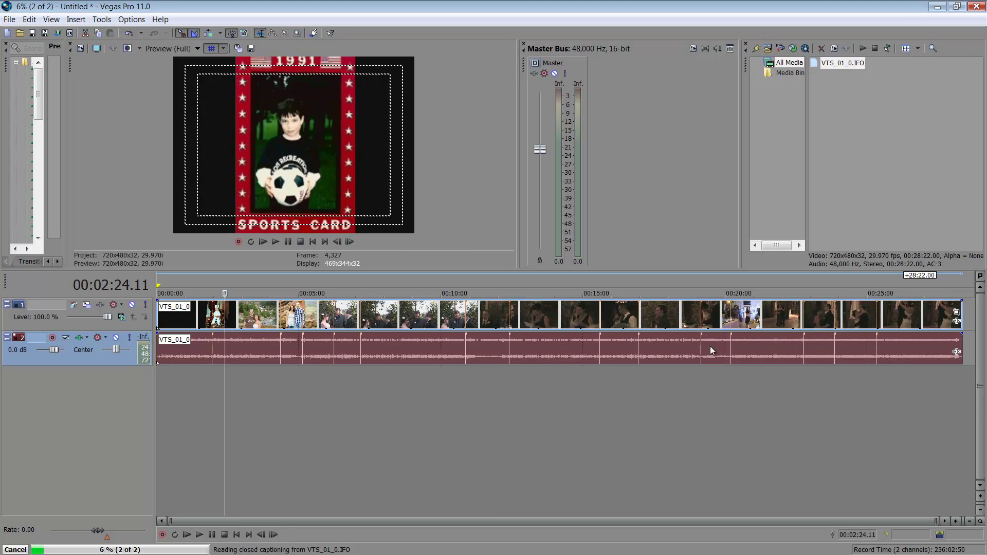
left_click(496, 353)
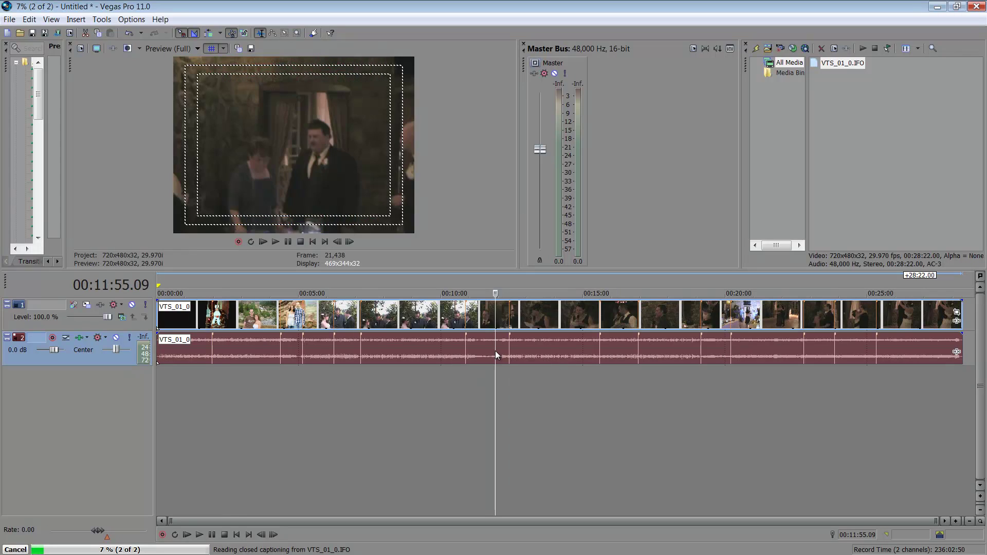
left_click(582, 361)
left_click(714, 368)
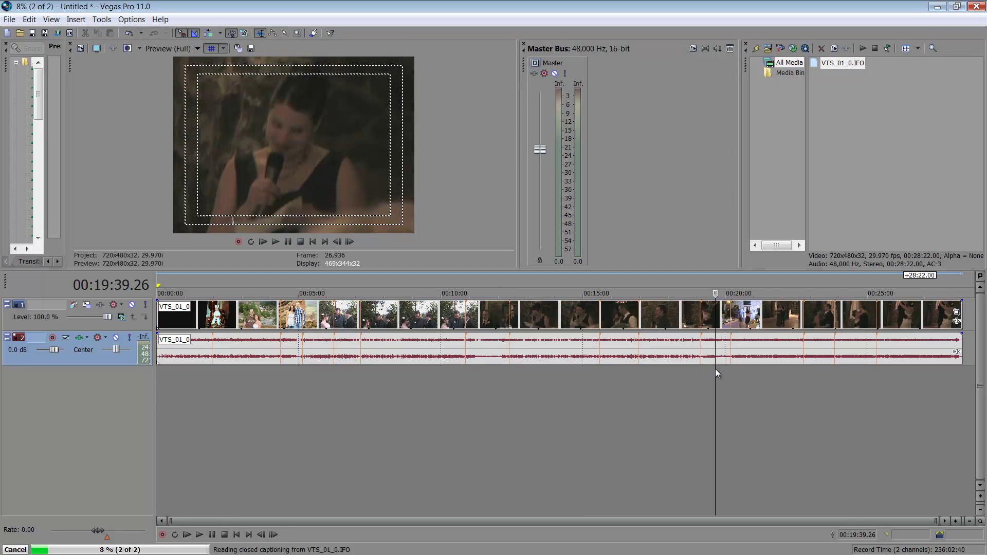
left_click(830, 368)
left_click(893, 386)
left_click(322, 396)
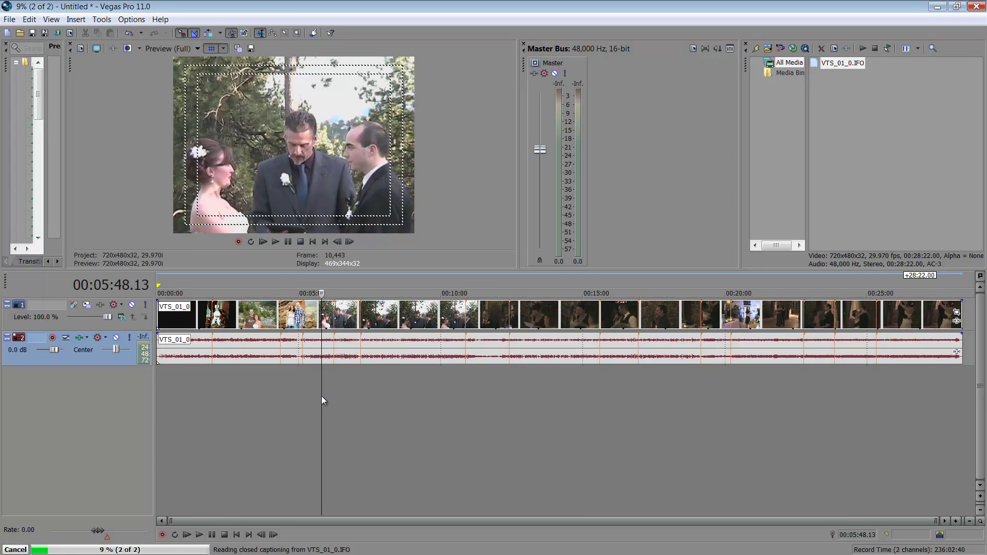
left_click(206, 398)
left_click(182, 397)
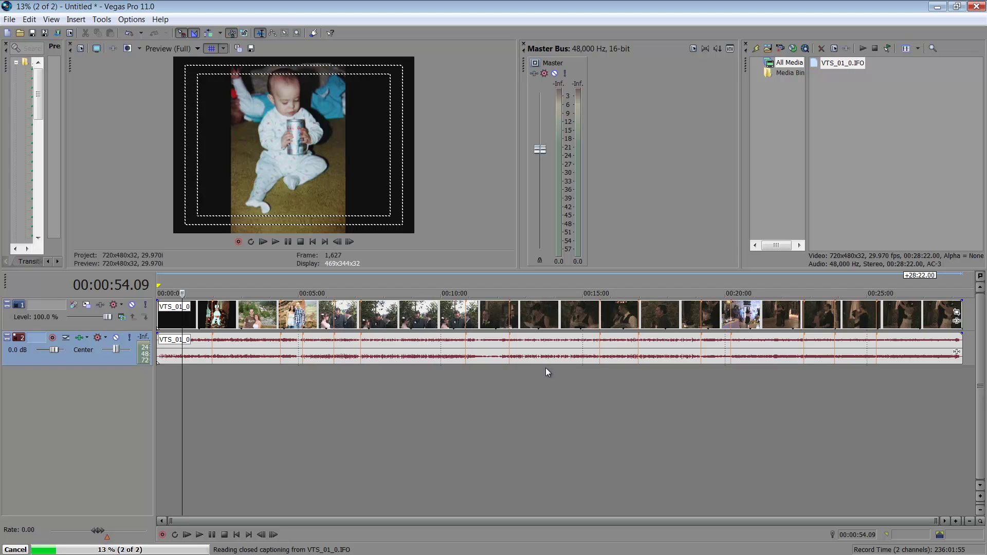
left_click(615, 323)
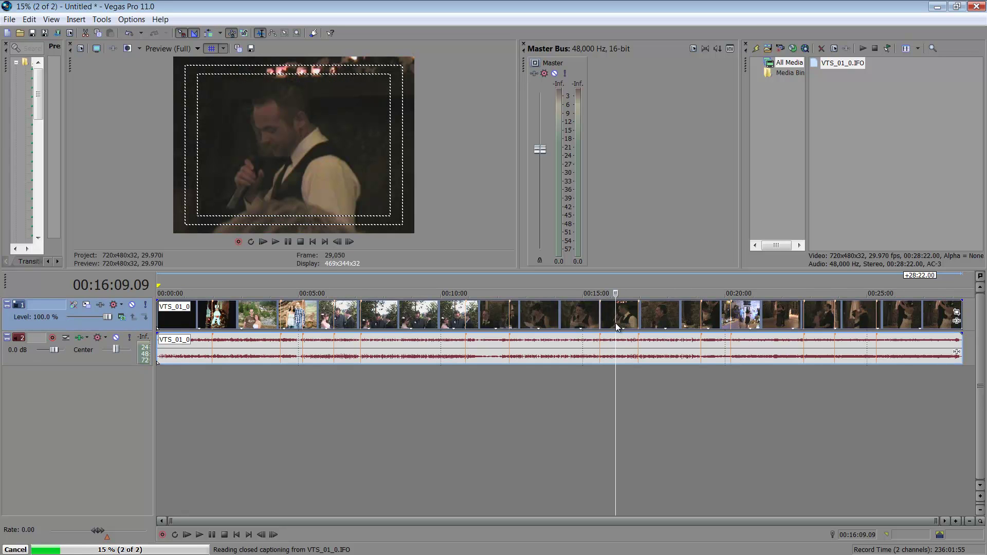
left_click(481, 396)
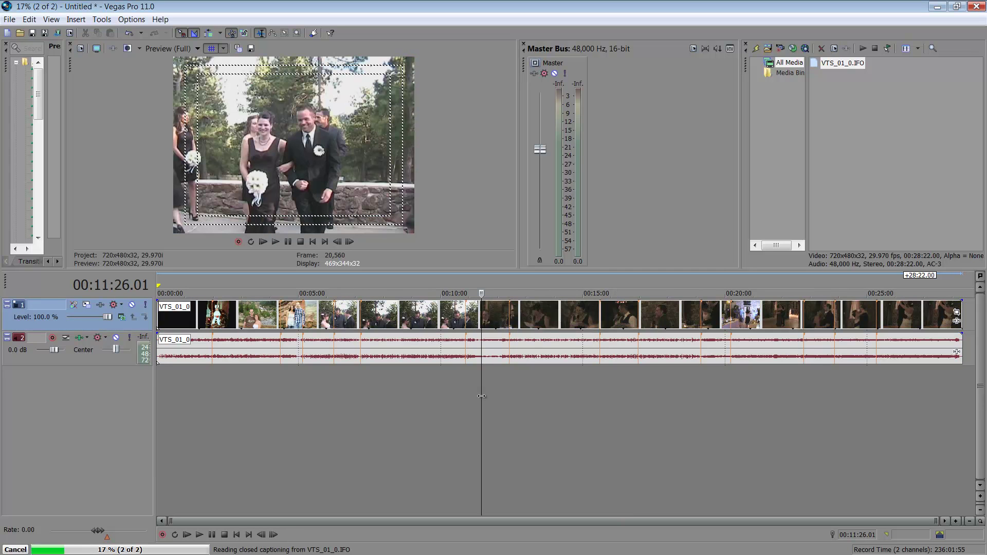
left_click(299, 428)
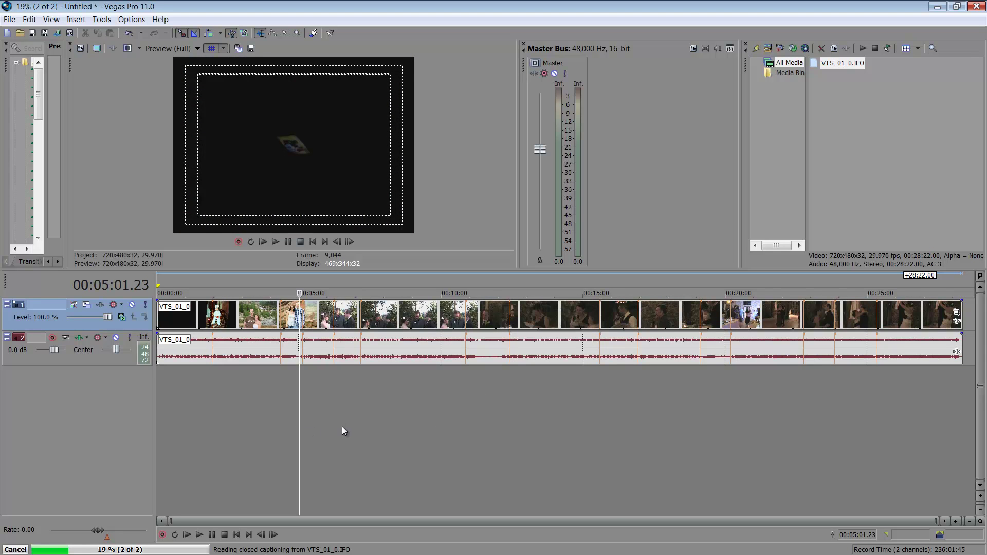
left_click(313, 427)
left_click(307, 428)
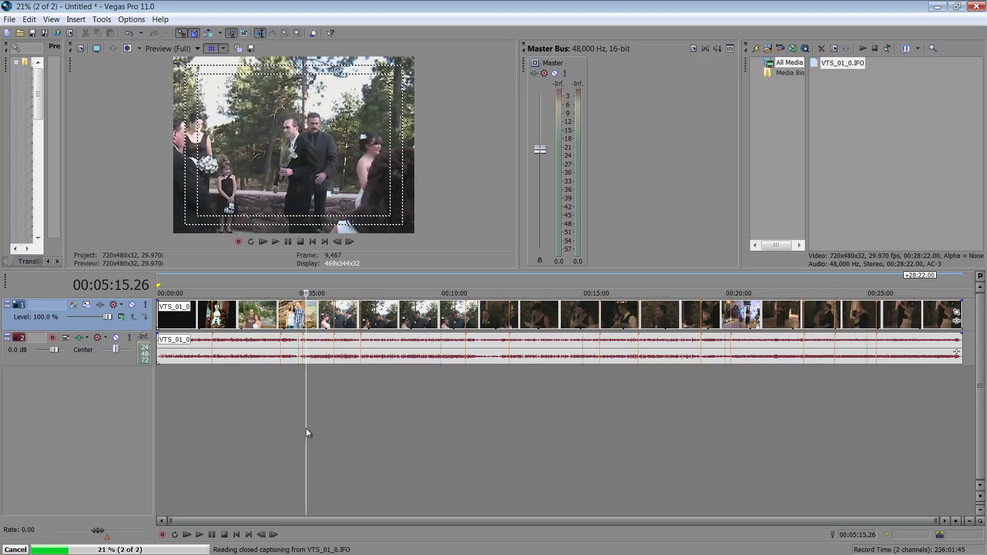
left_click(294, 430)
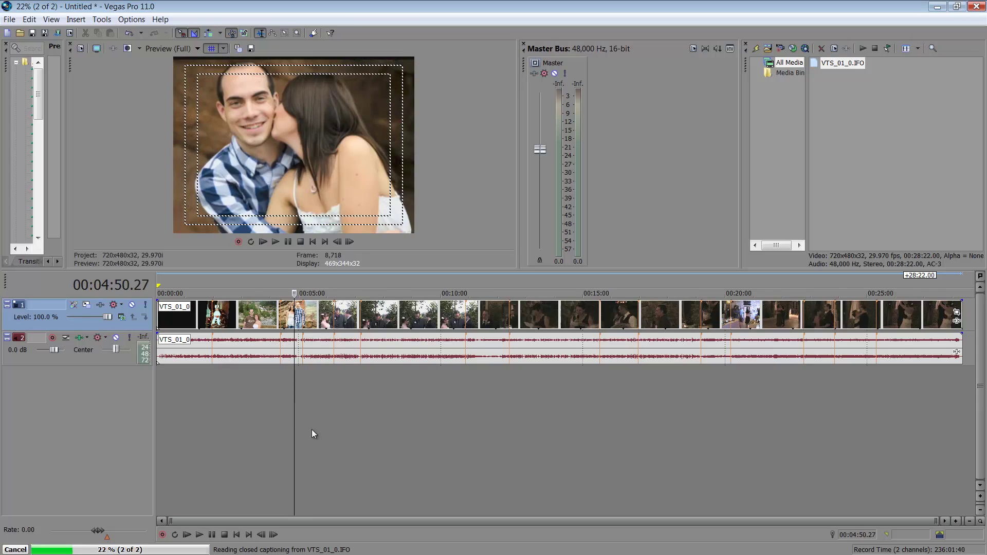
left_click(312, 430)
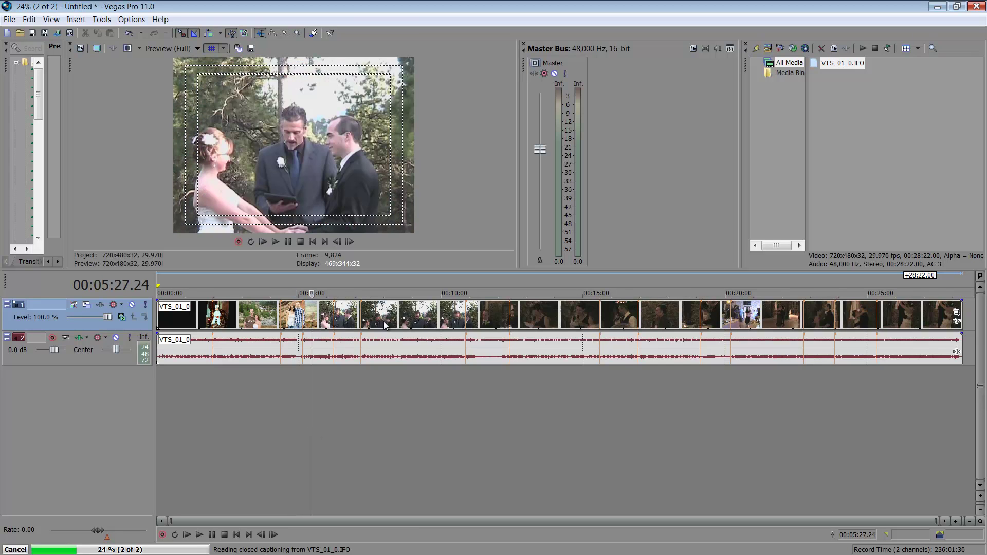
left_click(612, 319)
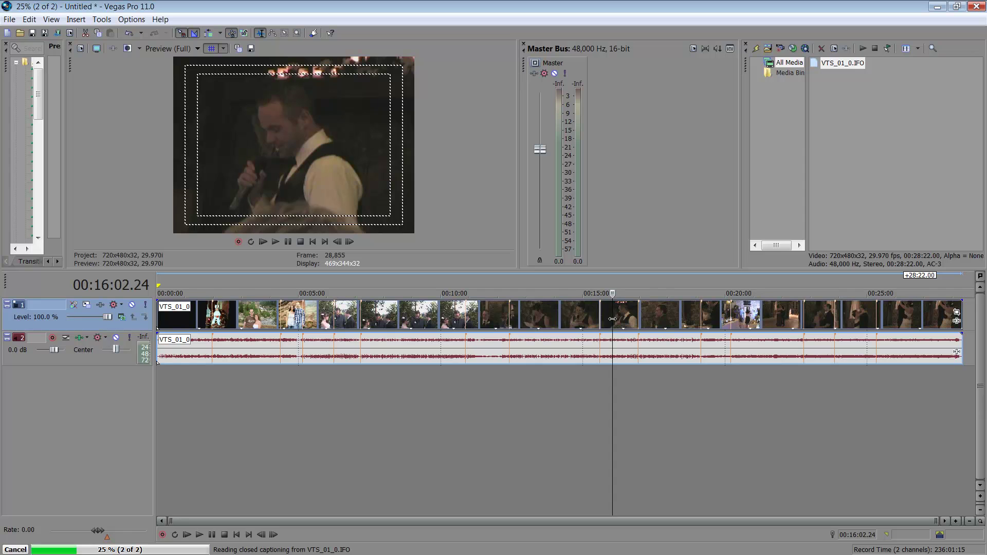